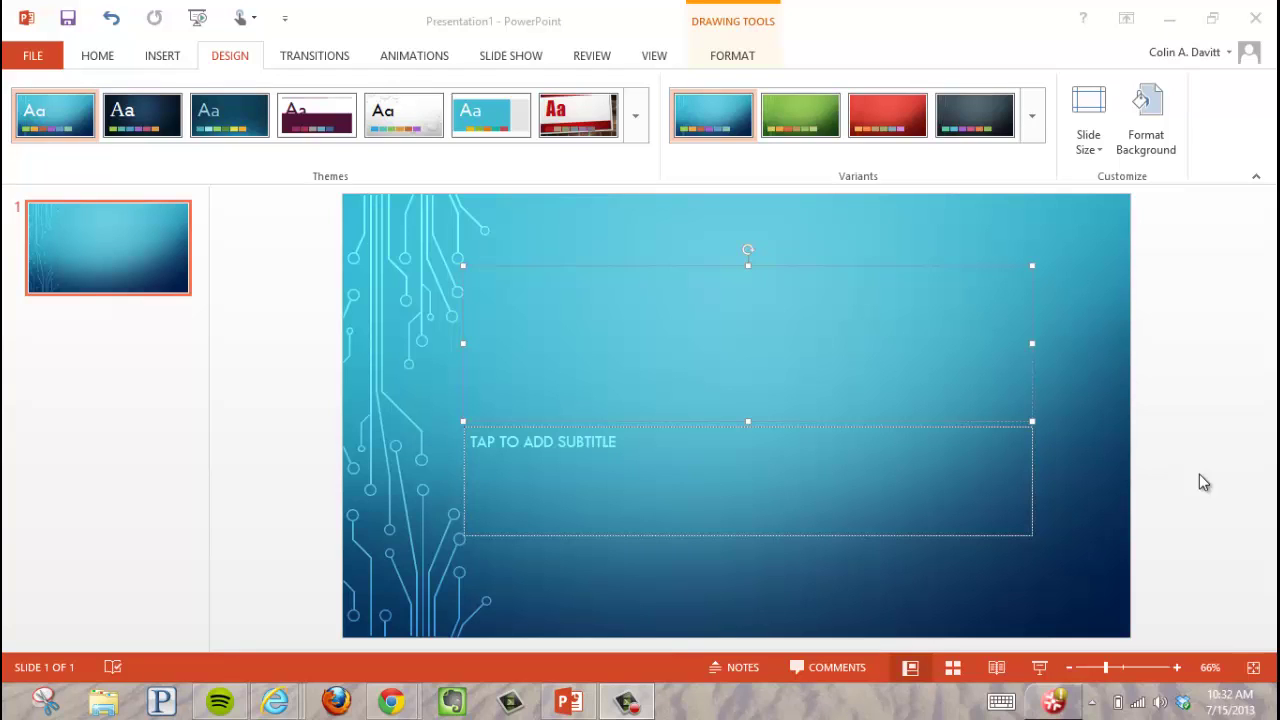
Title the first slide 'TITLE GOES HERE' and enter the presenter's name as the subtitle
click(754, 345)
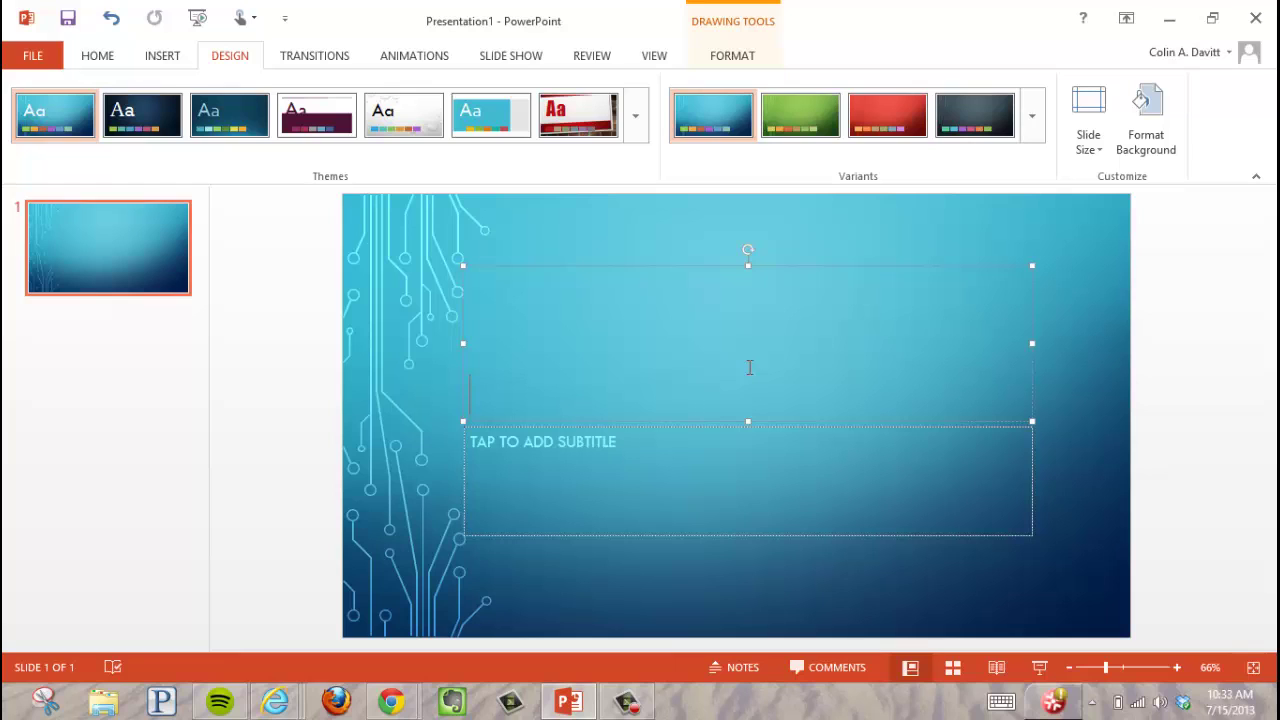
text(TITLE GOES HERE)
click(700, 452)
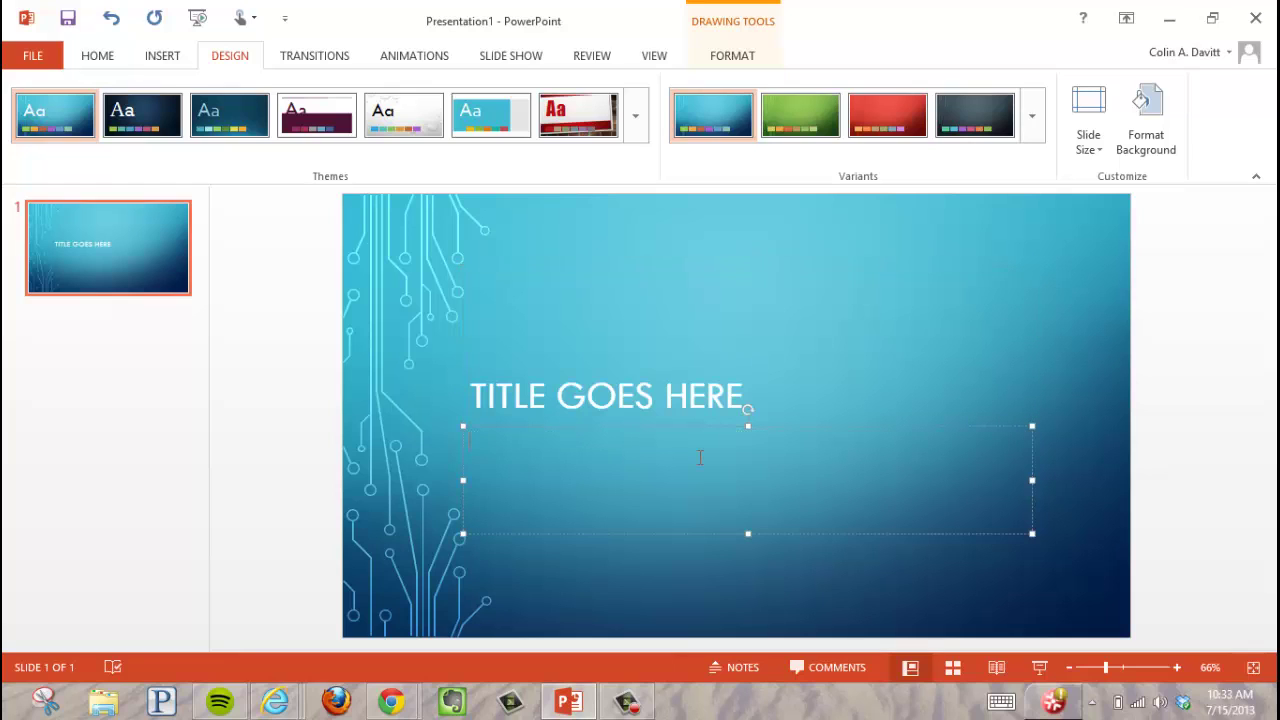
text(COLIN)
text( DAVITT)
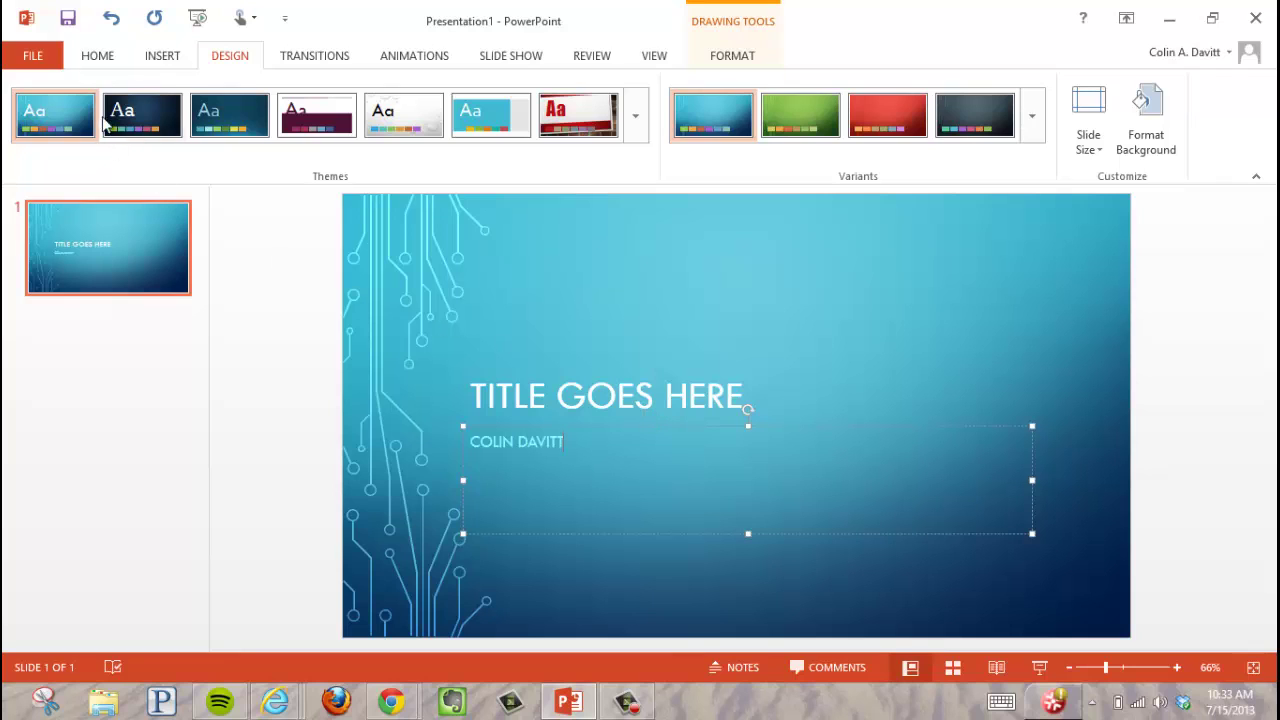
click(98, 60)
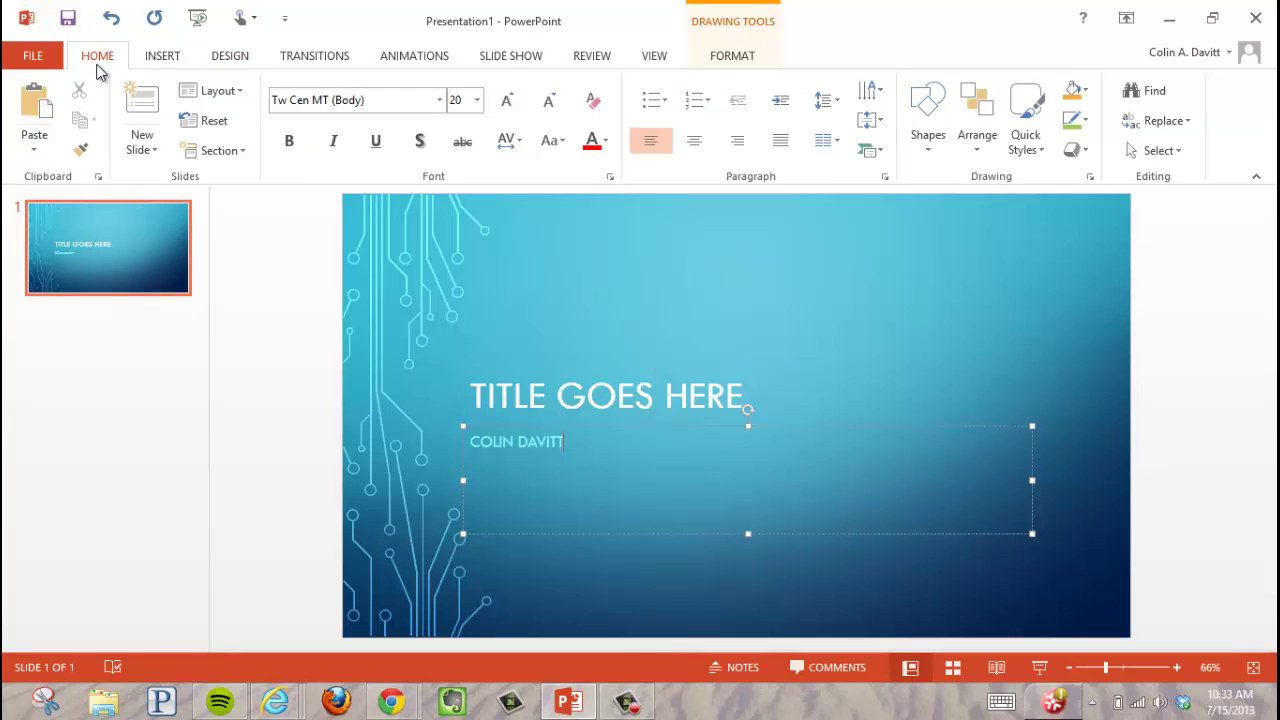
Insert a new Title and Content slide 2 after the title slide and select it
click(142, 100)
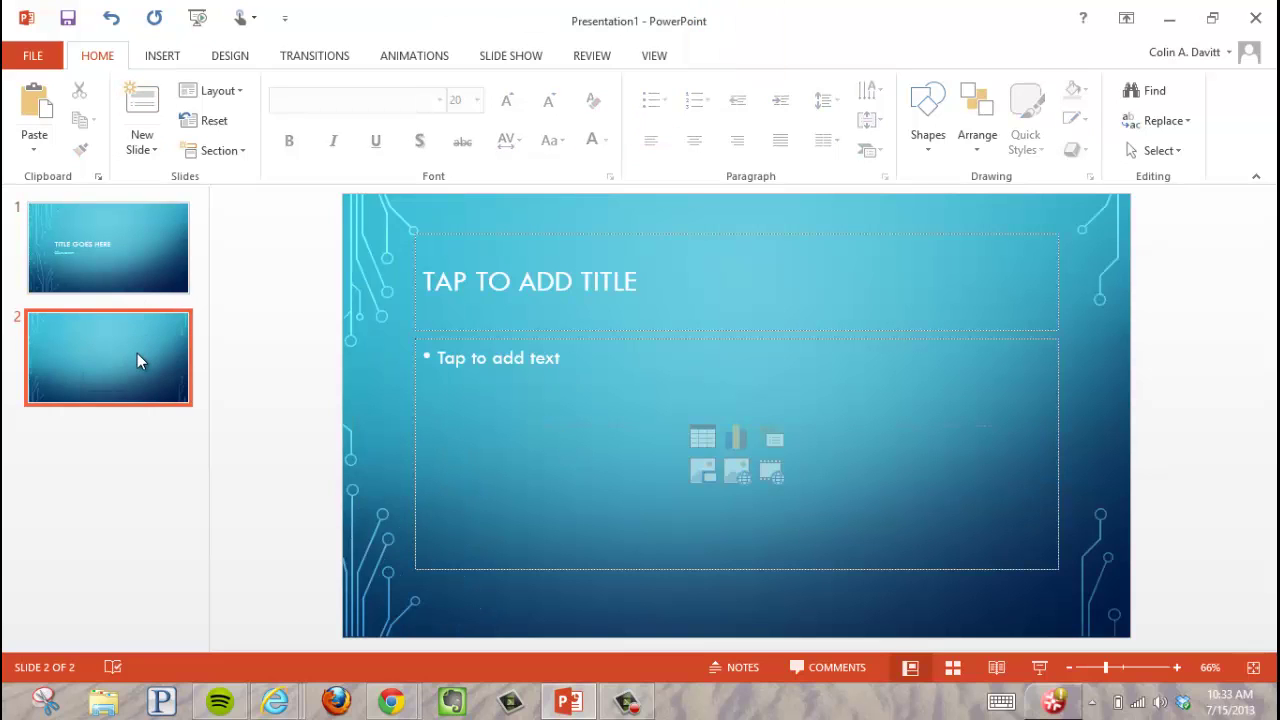
click(143, 358)
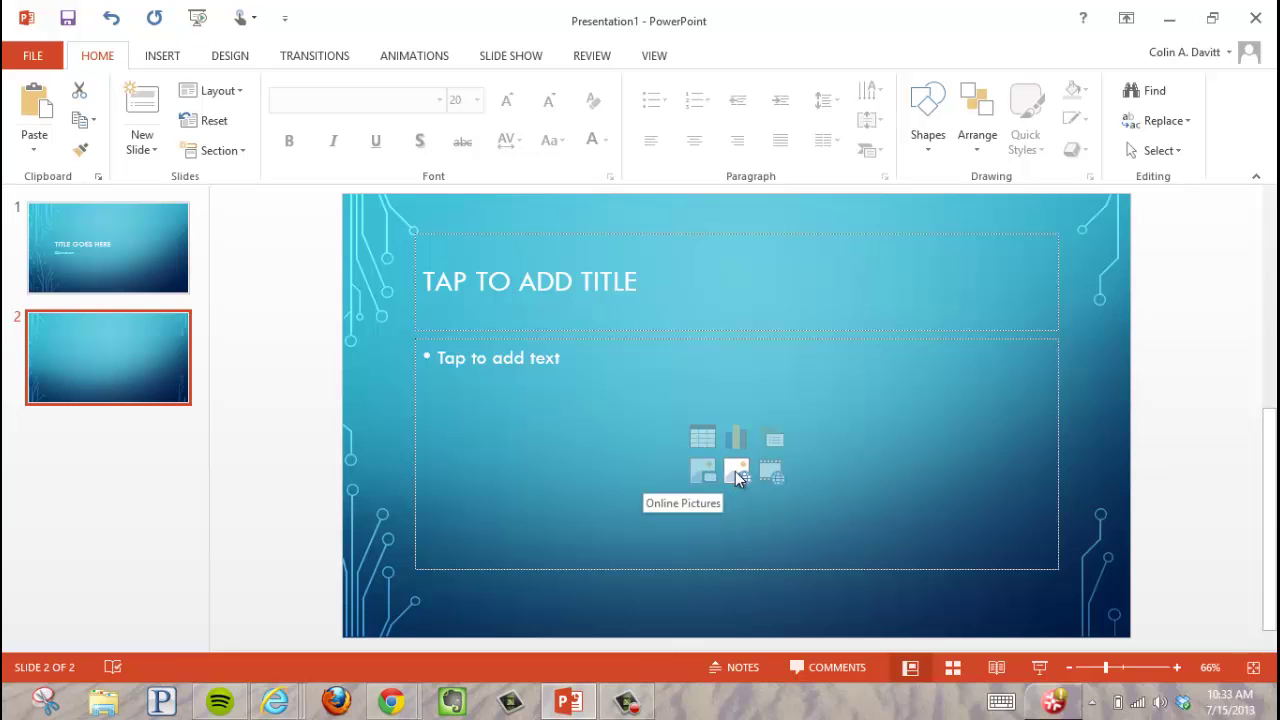
Insert the first Camera Uploads photo, a Playlists phone screenshot, onto slide 2
click(735, 471)
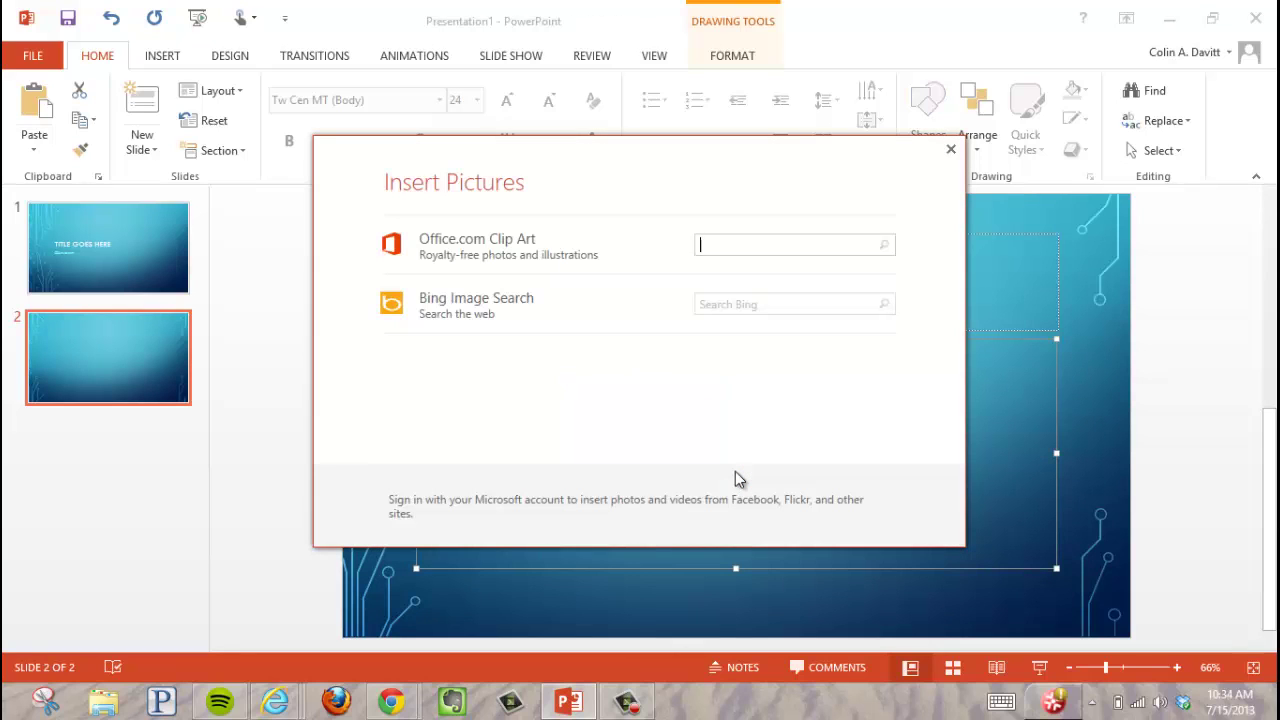
key(Escape)
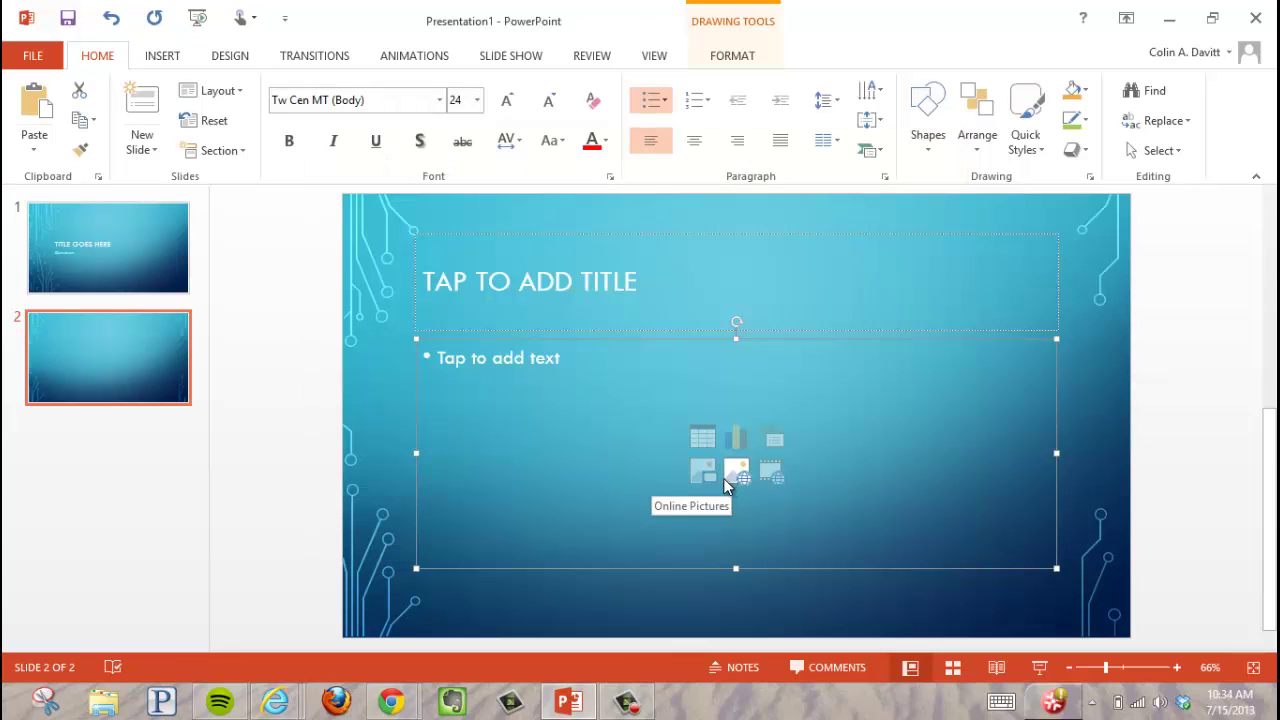
click(709, 480)
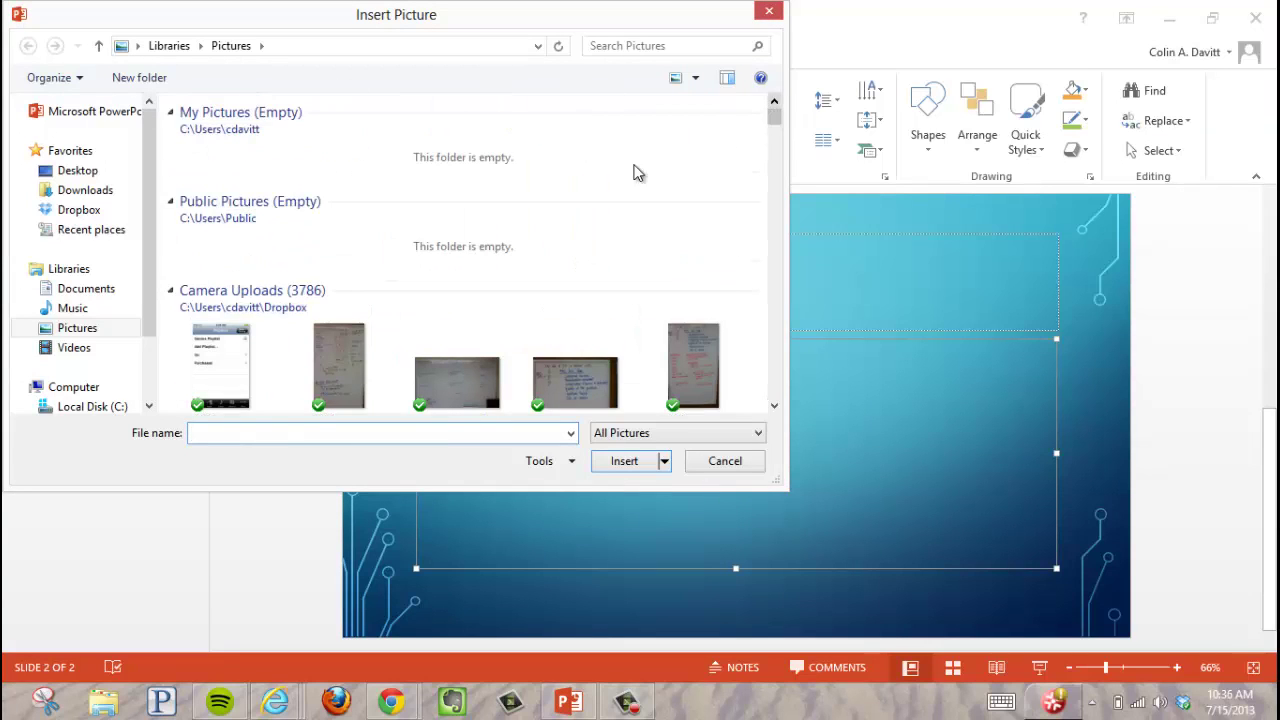
click(248, 360)
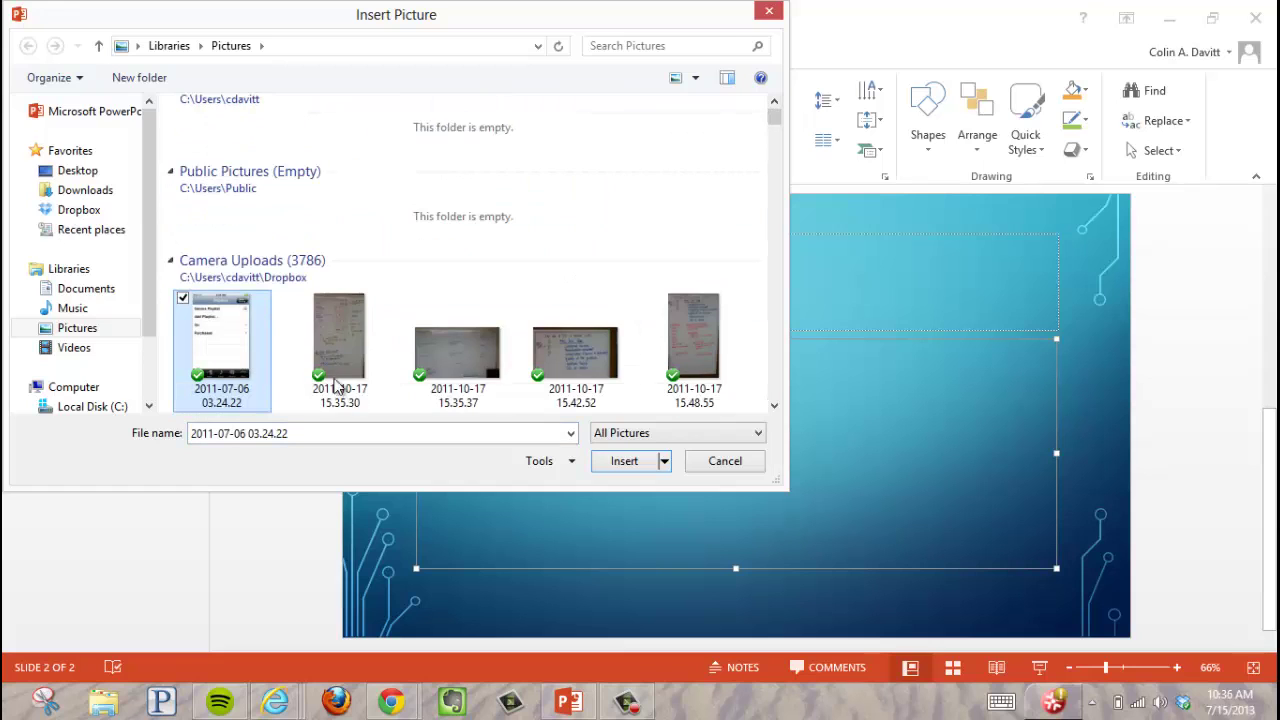
click(618, 461)
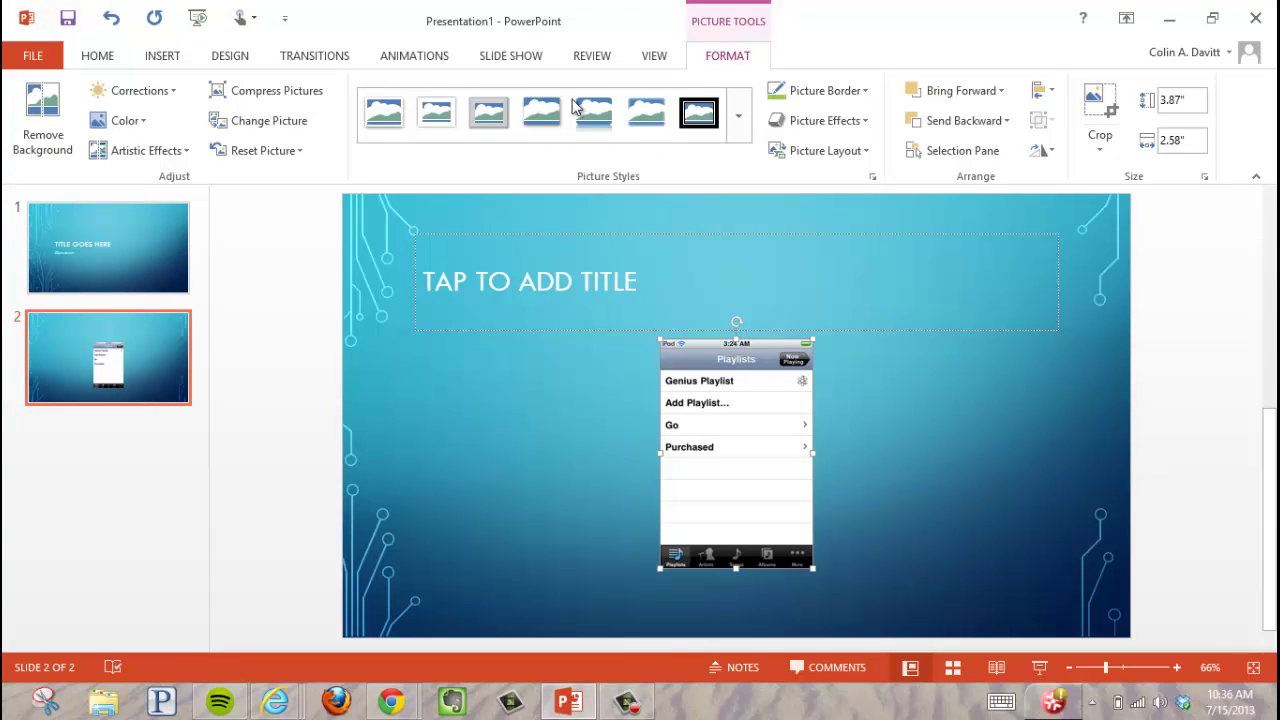
Apply the thick black-frame picture style and a reflection effect to the screenshot
click(698, 116)
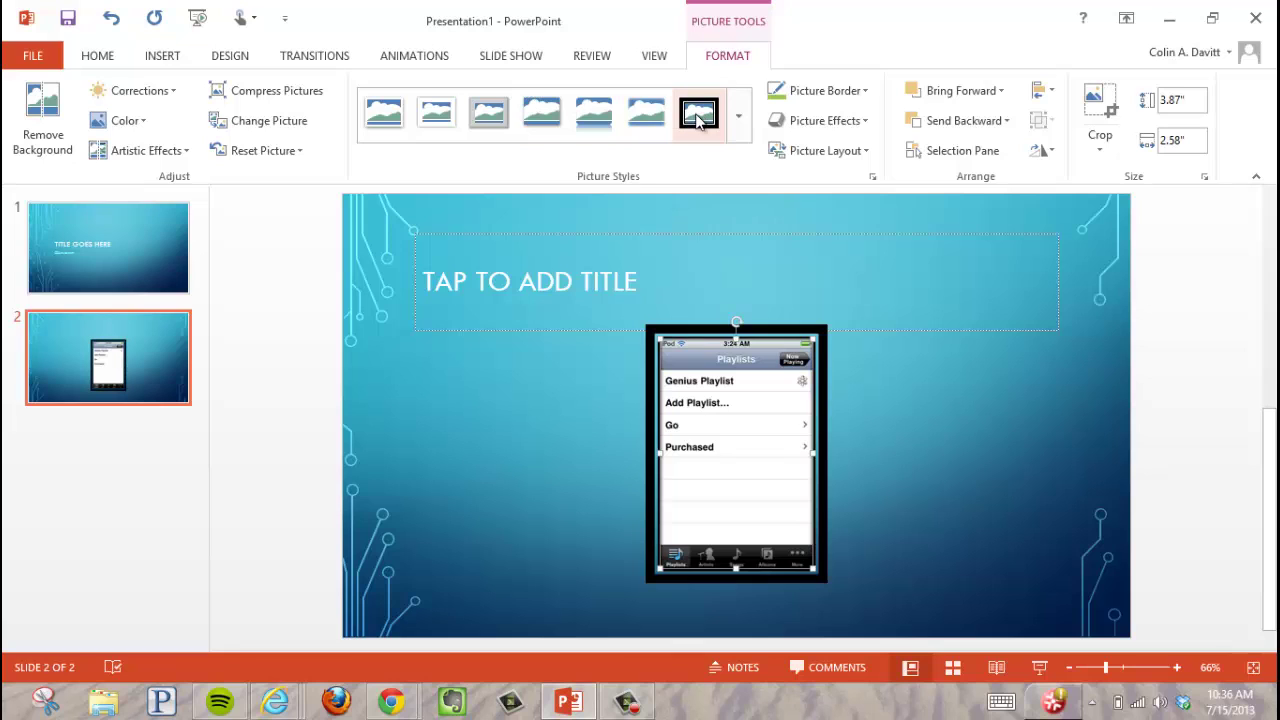
click(822, 124)
mouse_move(826, 241)
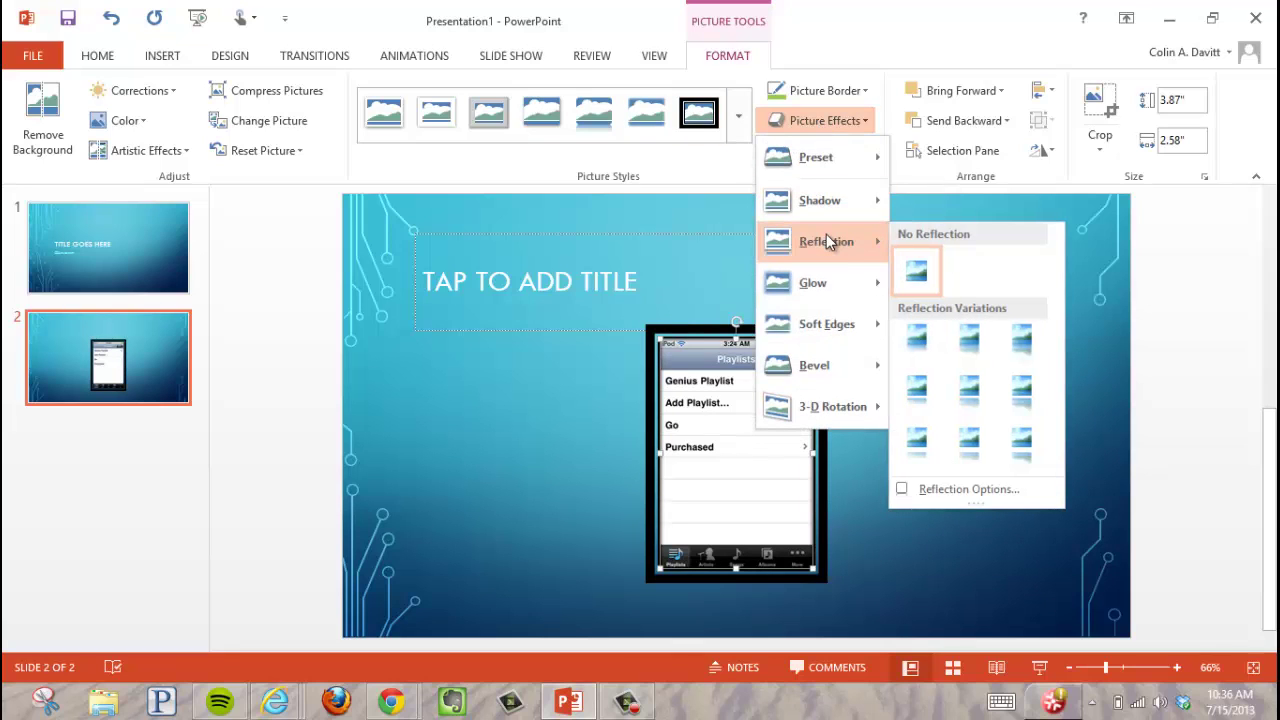
click(971, 345)
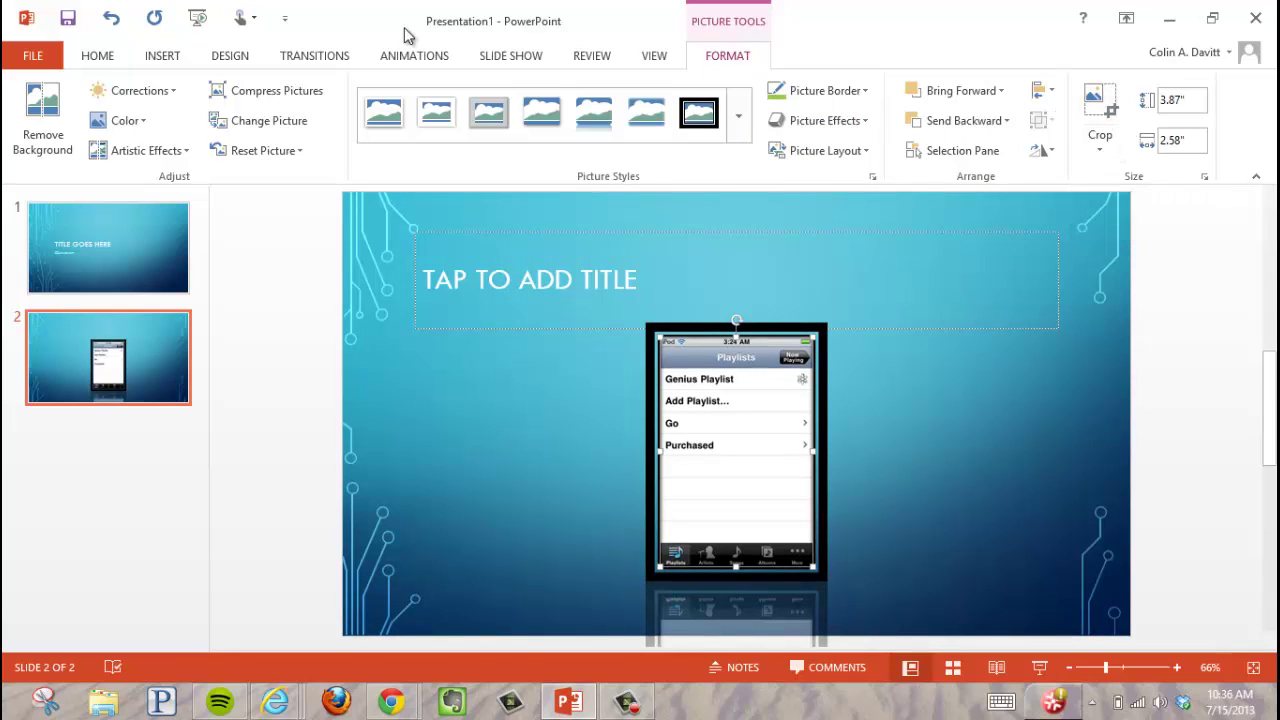
Add a third slide, check the Video options, and type 'Youtube video' as its bullet
click(96, 55)
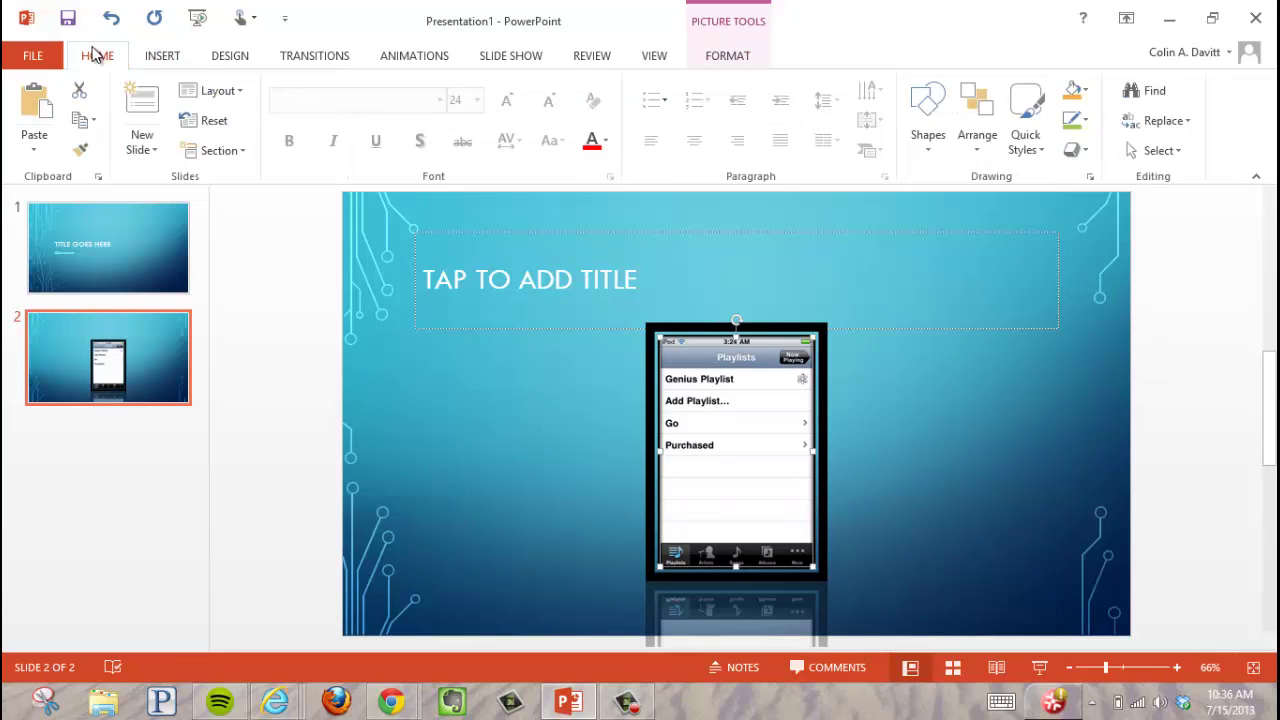
click(140, 98)
click(182, 55)
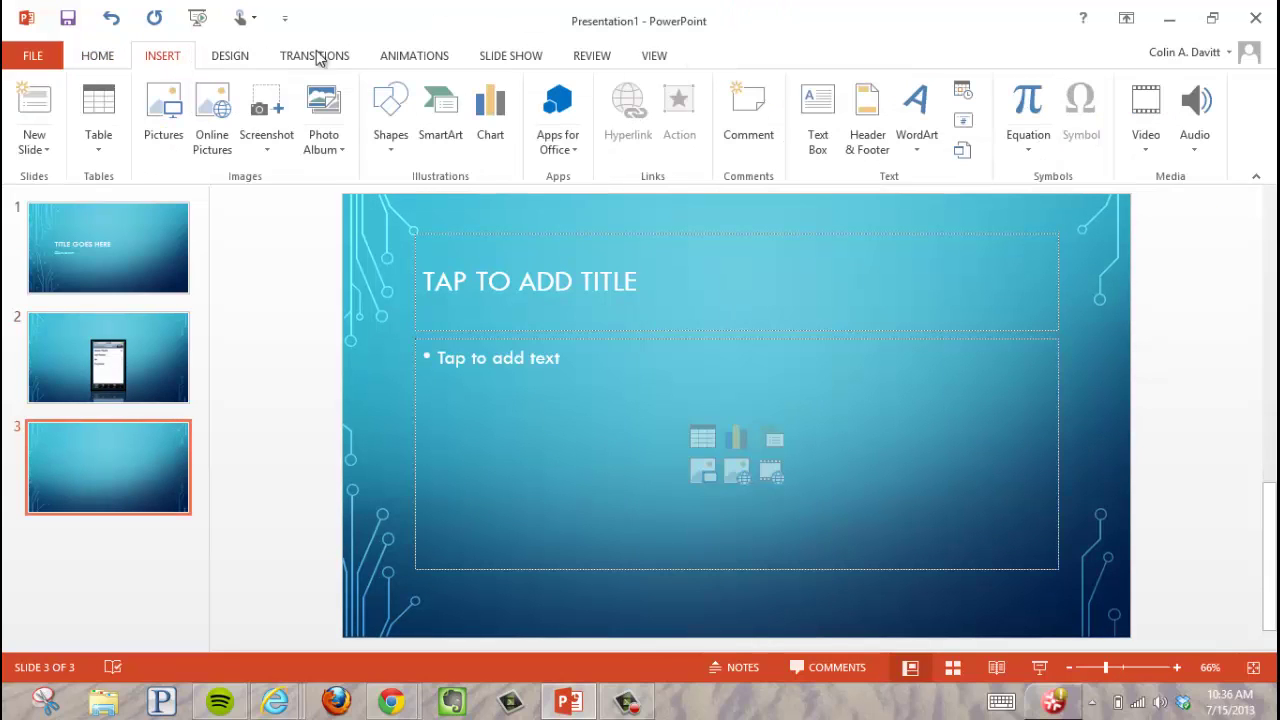
click(1153, 146)
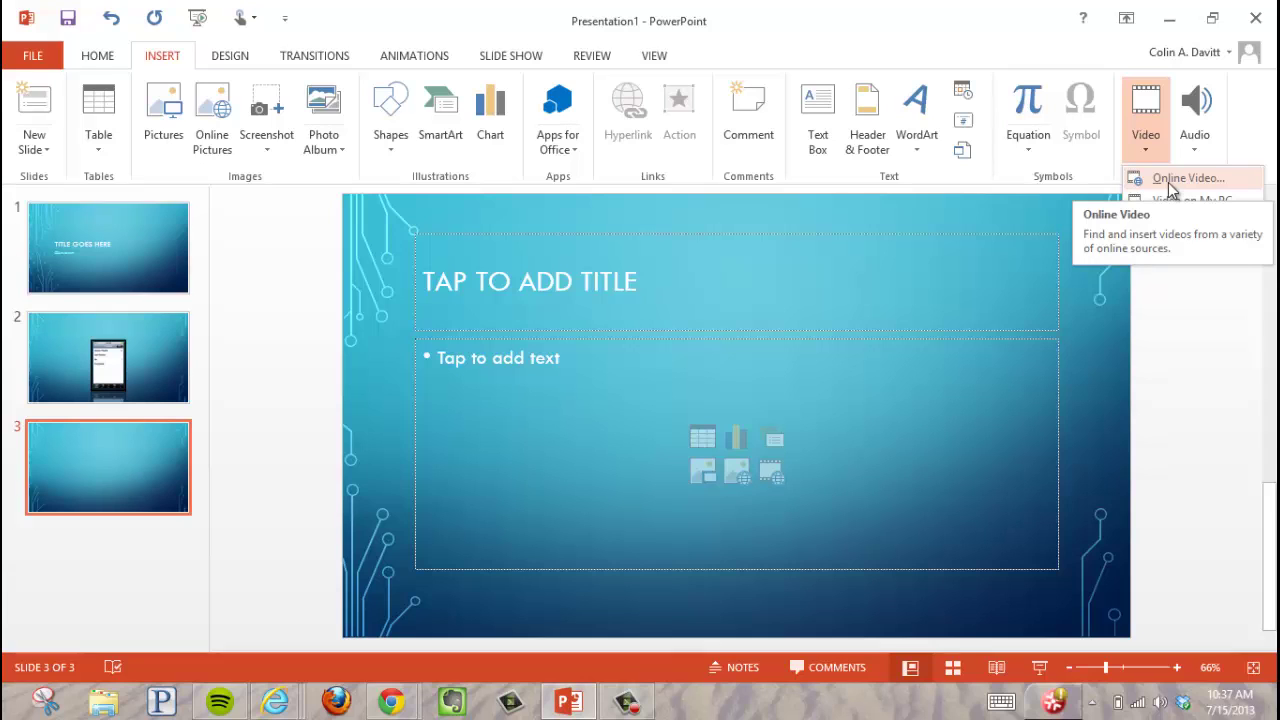
click(536, 366)
text(Youtube v)
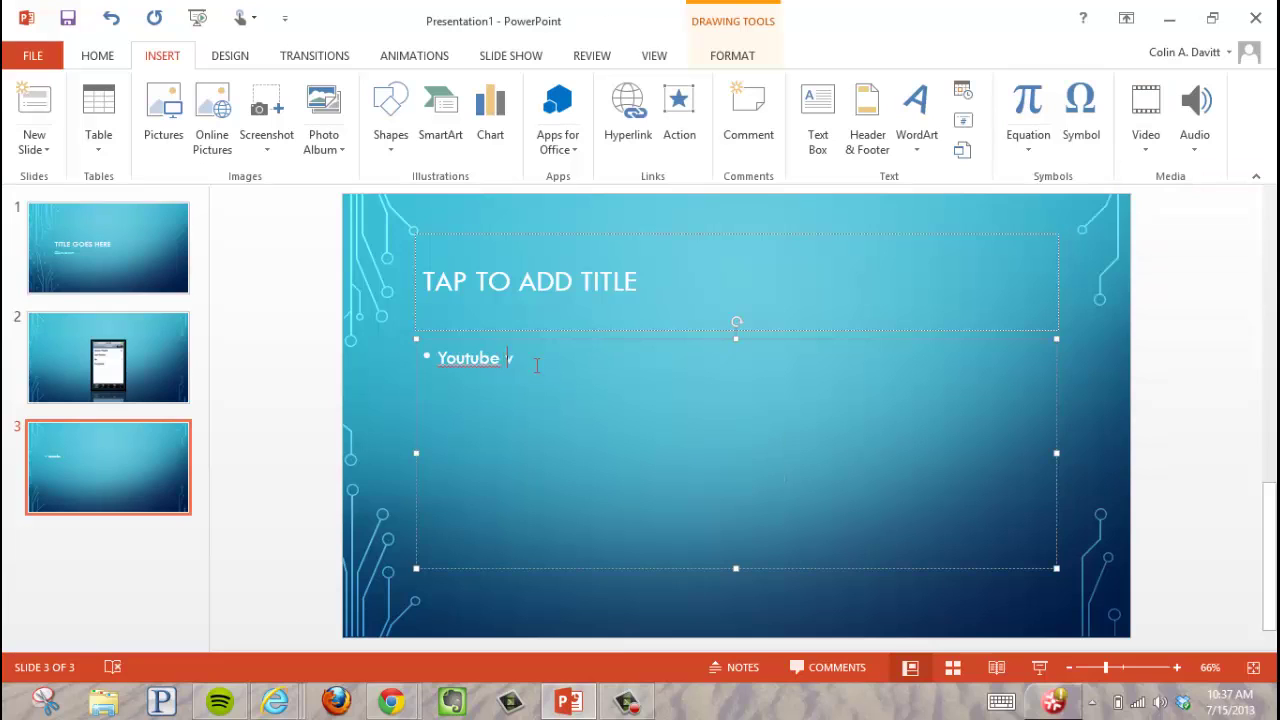
text(ideo)
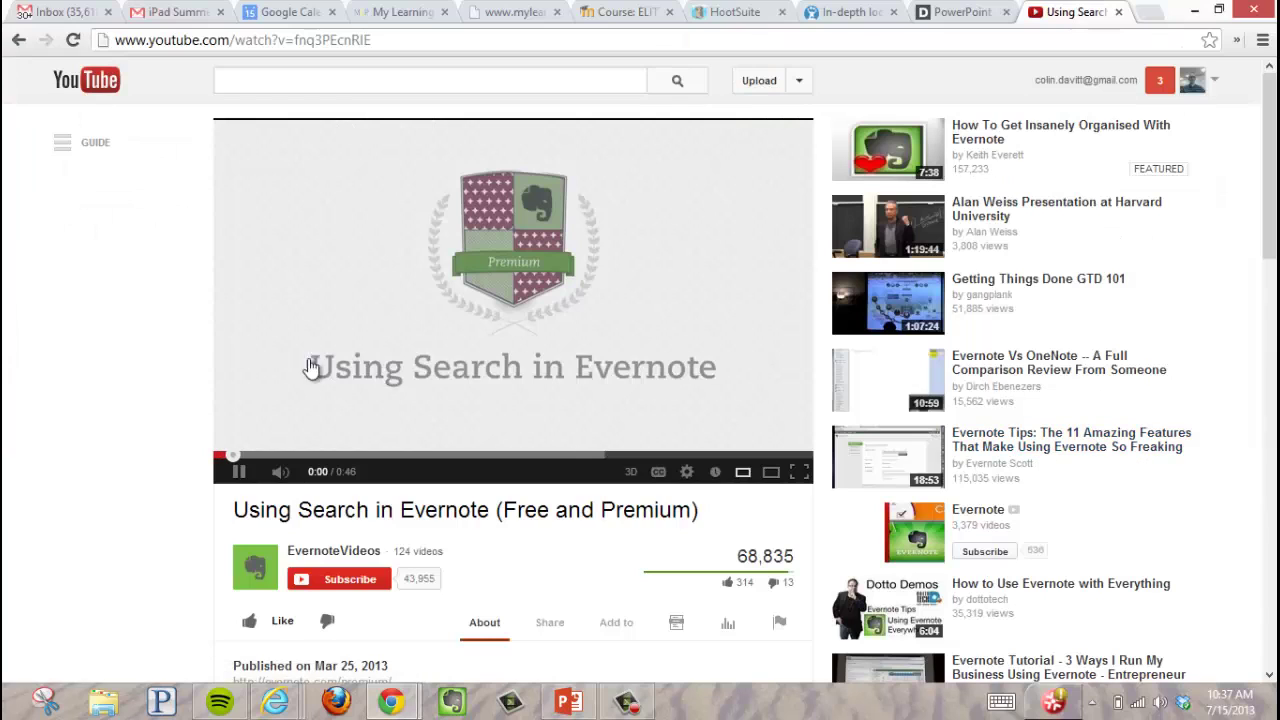
Pause the Evernote search video, copy its URL, and select 'Youtube video' on slide 3
click(246, 478)
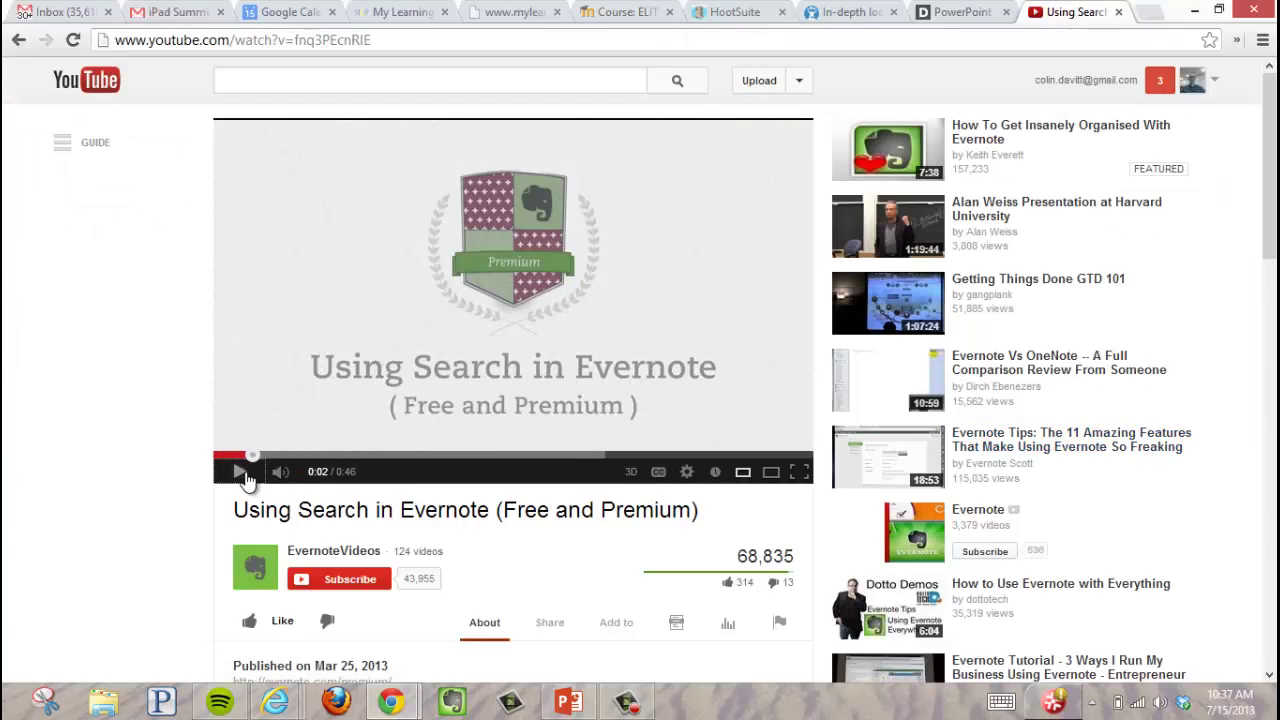
click(279, 38)
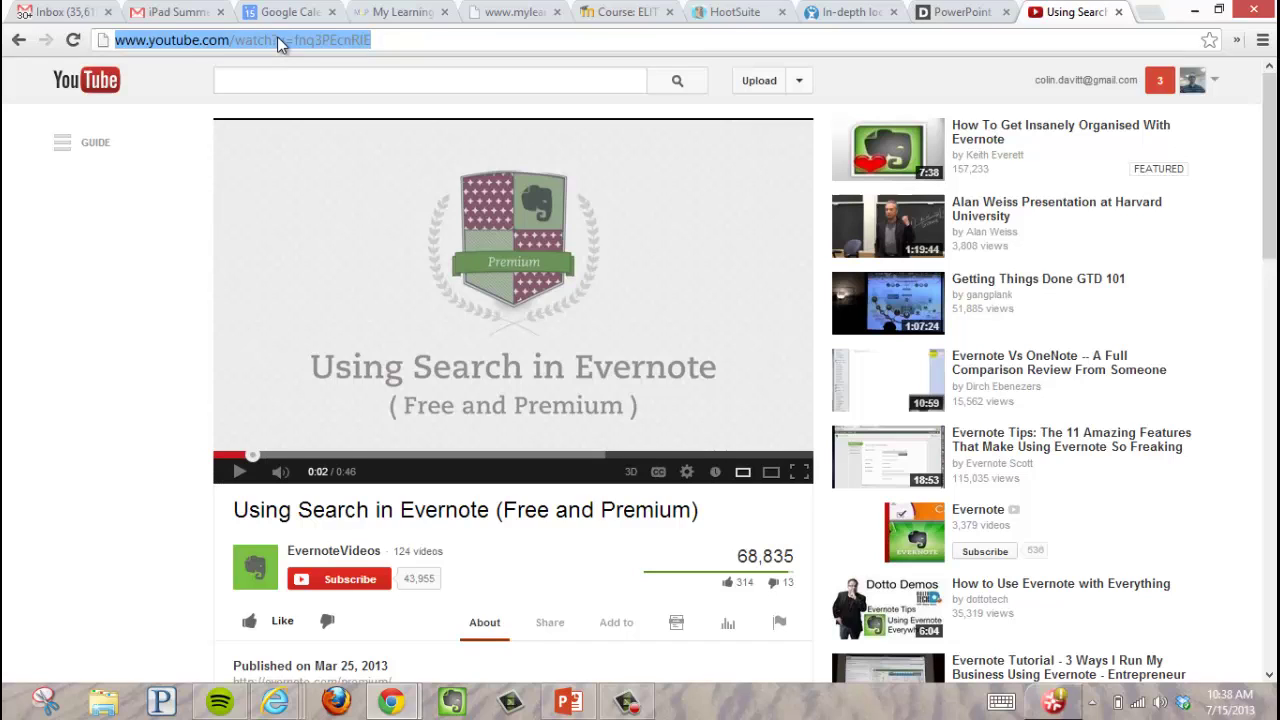
right_click(280, 42)
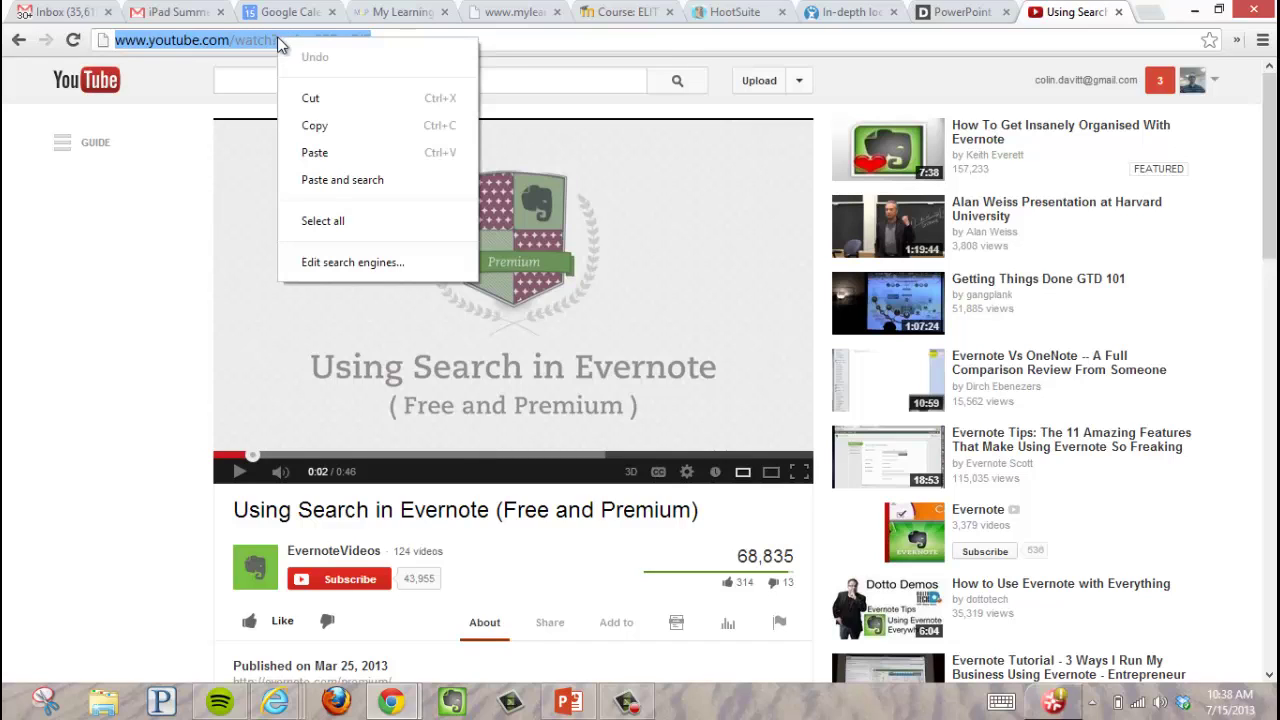
click(313, 126)
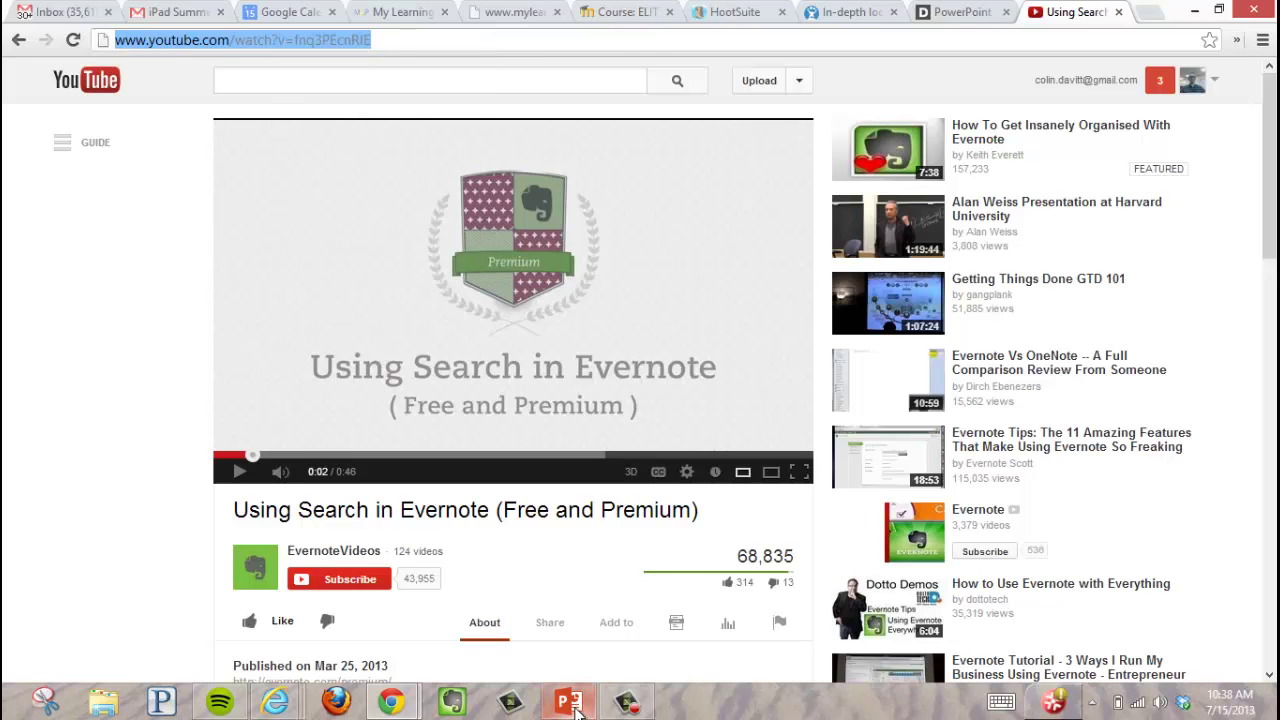
click(570, 698)
drag(556, 359, 436, 358)
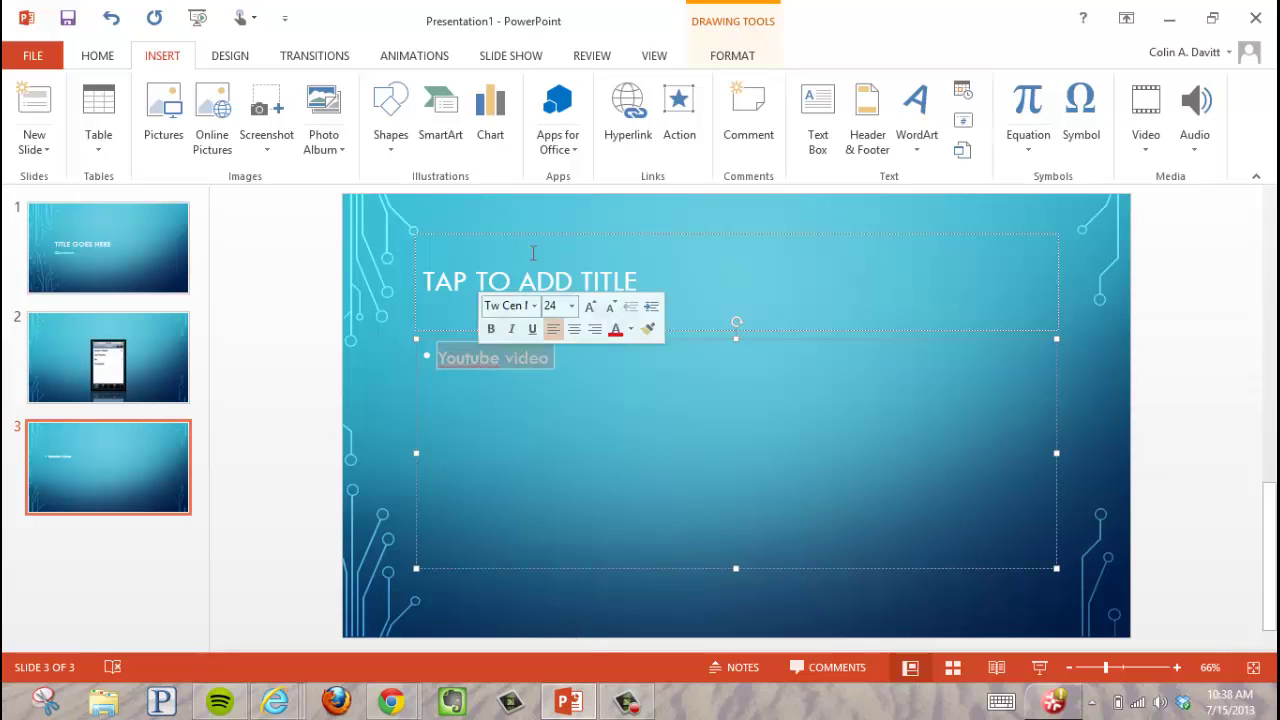
Hyperlink the selected 'Youtube video' text to the pasted YouTube video URL
click(615, 135)
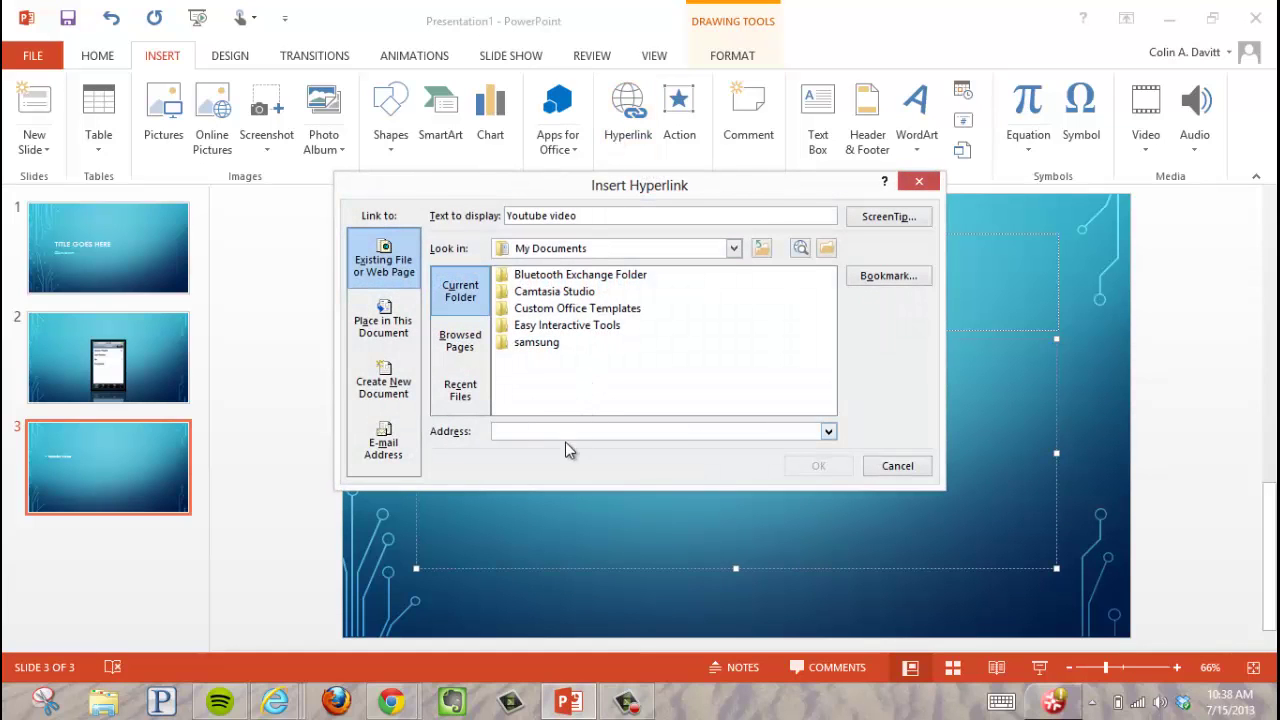
click(567, 427)
right_click(567, 427)
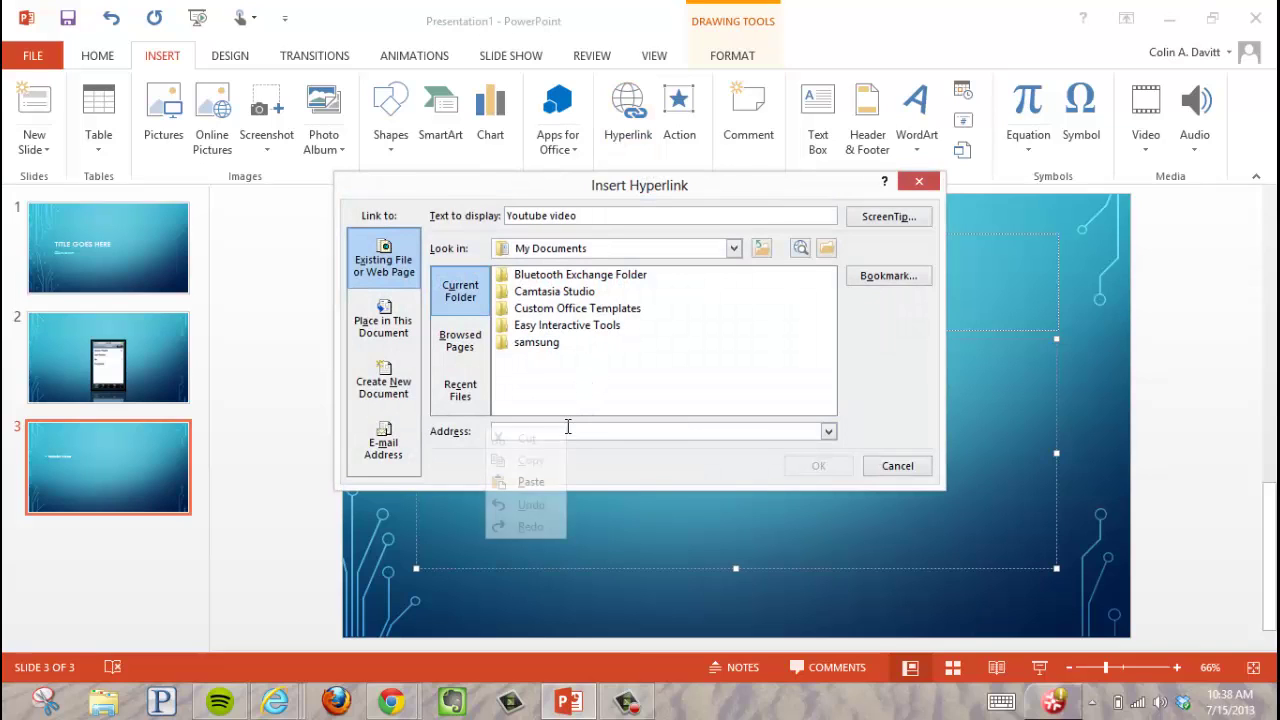
click(552, 484)
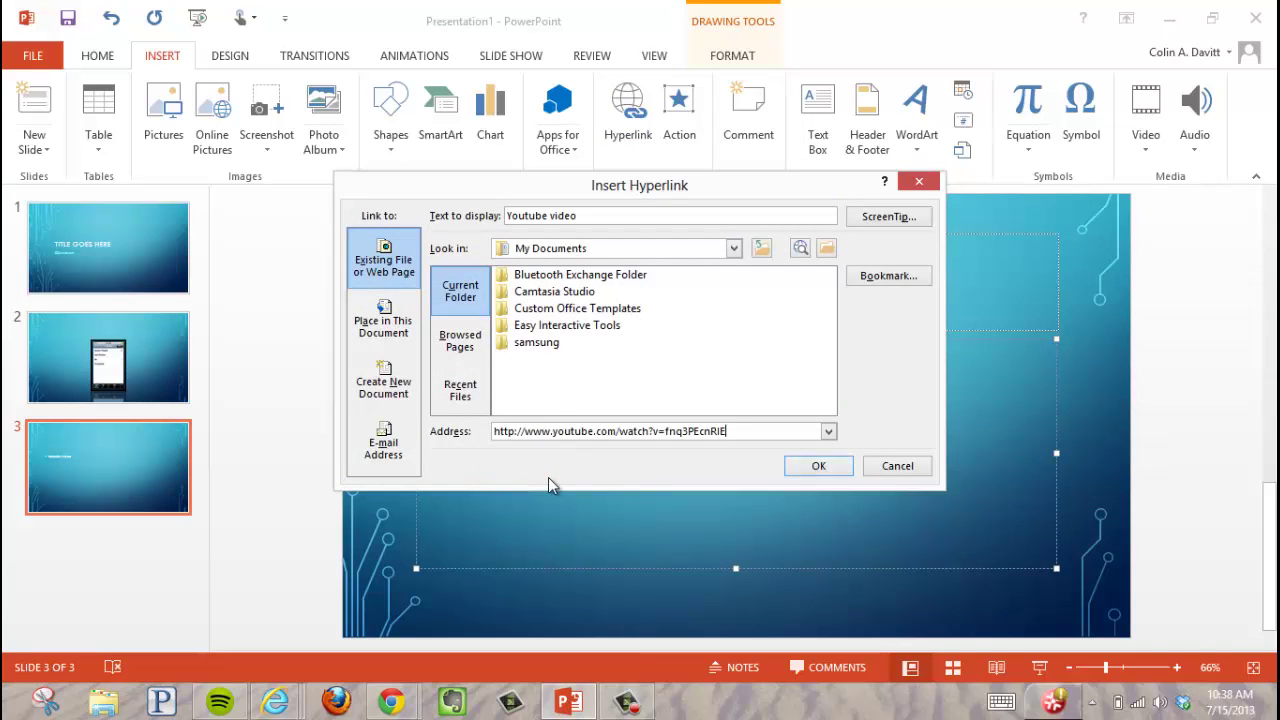
click(789, 468)
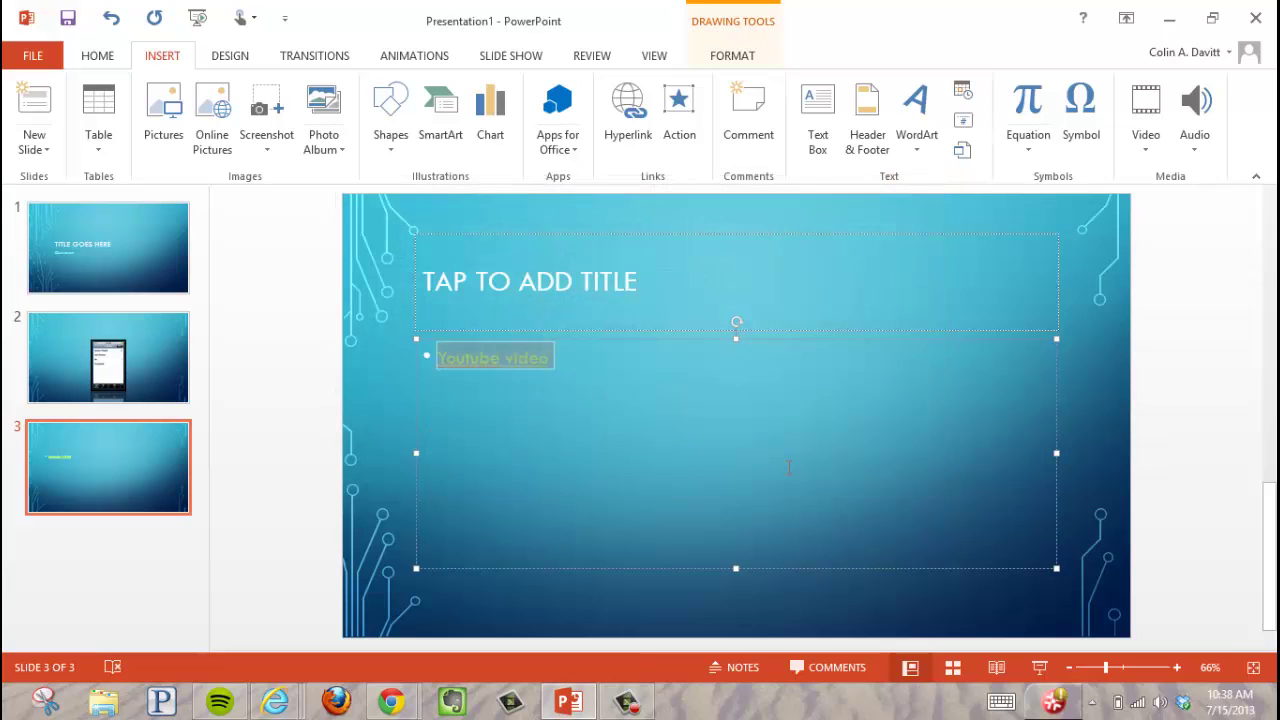
click(509, 457)
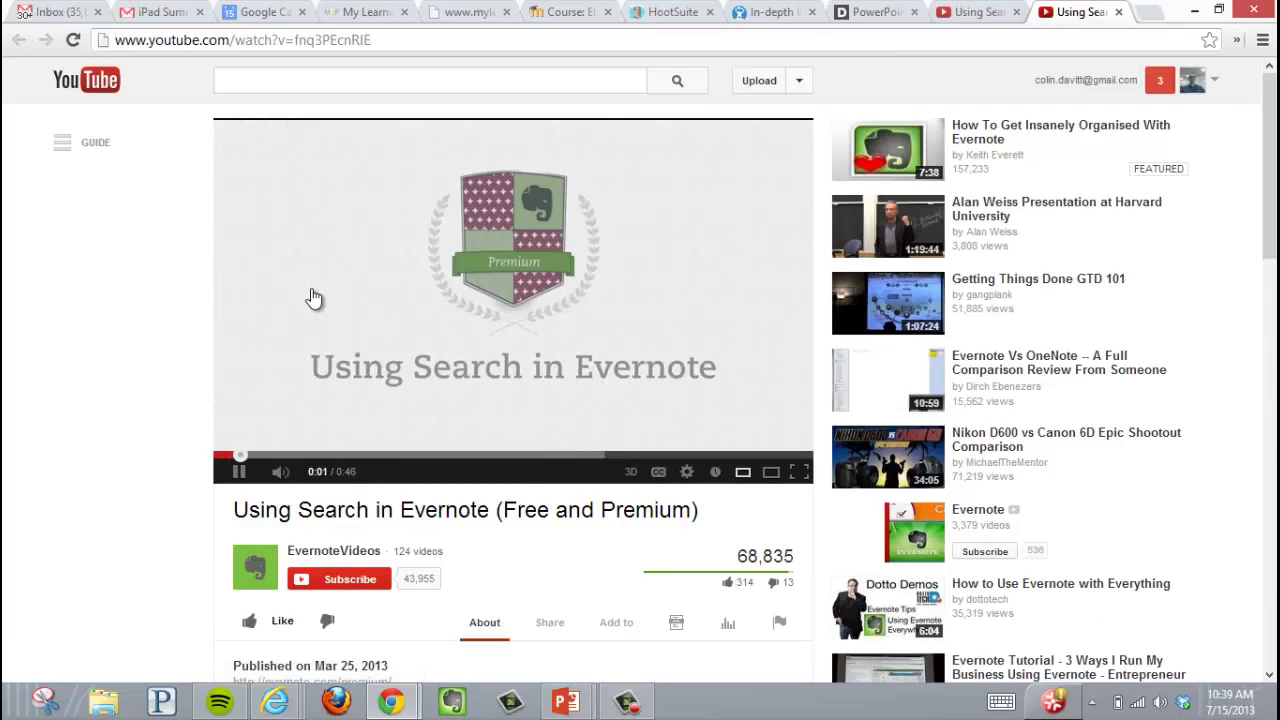
Pause the Evernote search video opened from the slide show link
click(239, 471)
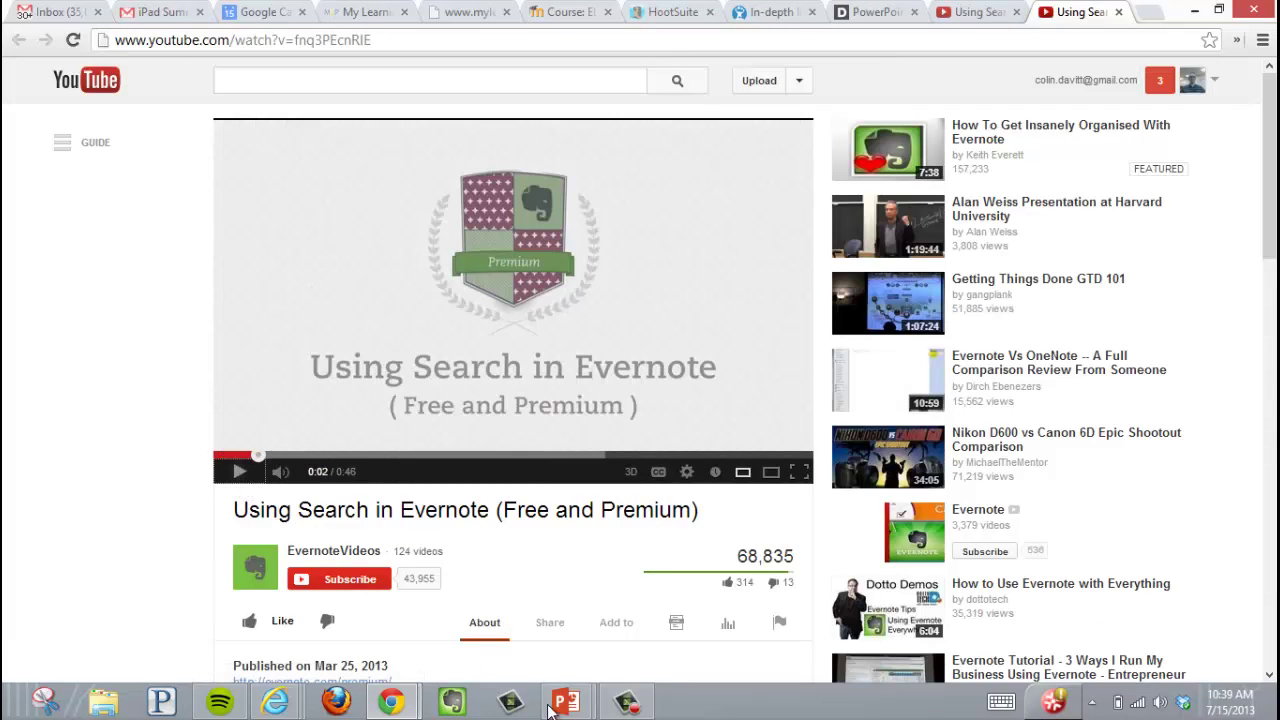
Show the open PowerPoint windows from the taskbar to return to the slide show
click(576, 688)
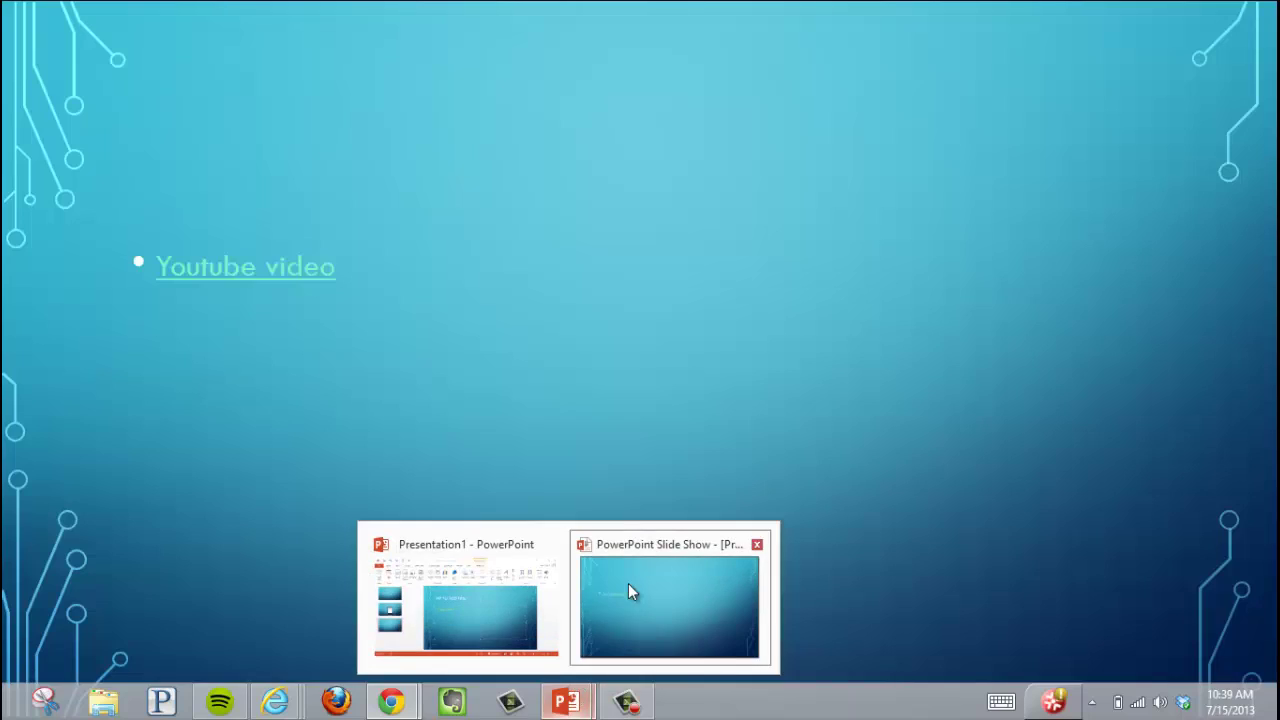